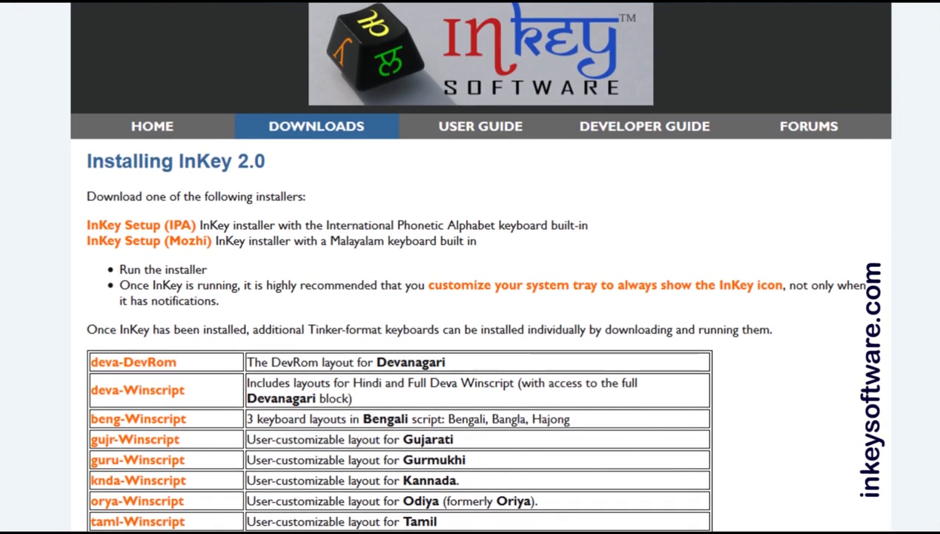
# Search Google for 'Type in IPA' and open the TypeIt 'Type IPA phonetic symbols' result.
pyautogui.write('T')
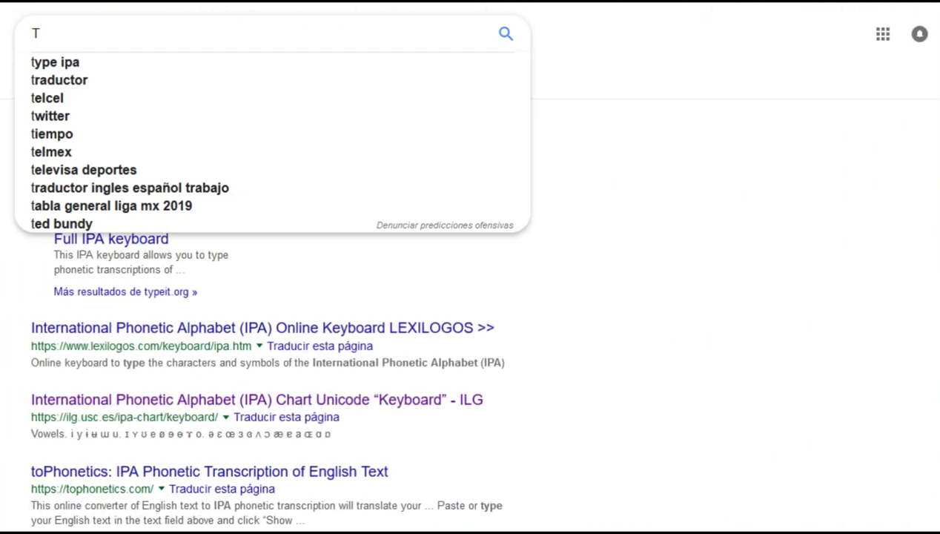
pyautogui.write('ype in')
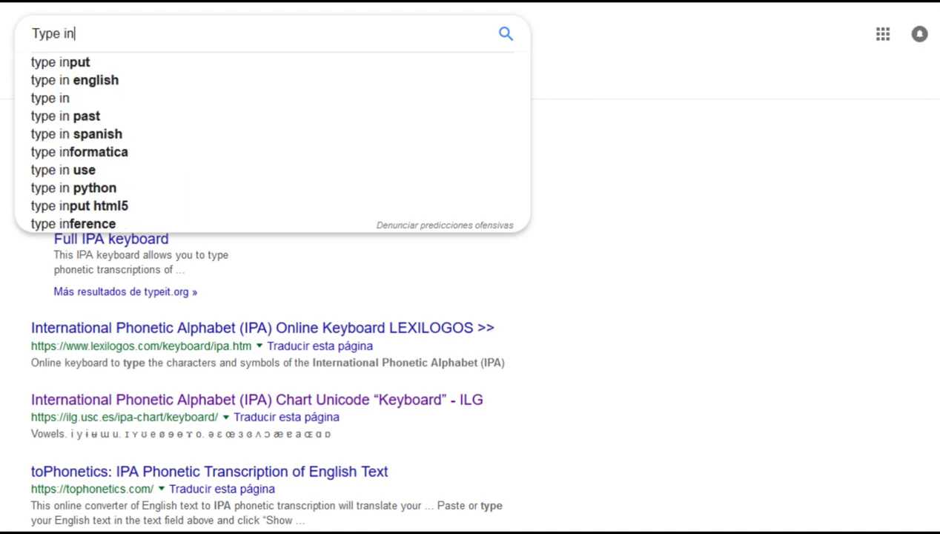
pyautogui.write(' lPA')
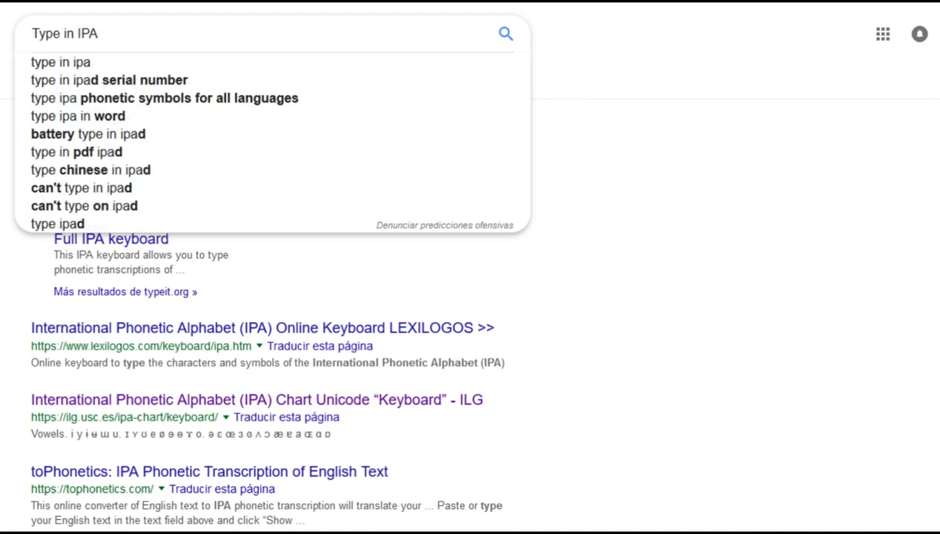
pyautogui.press('Return')
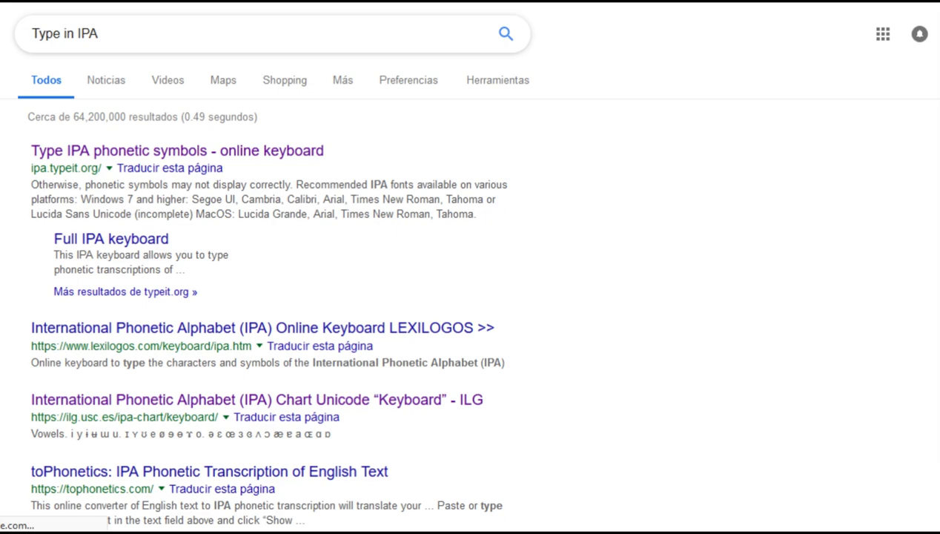
pyautogui.click(73, 152)
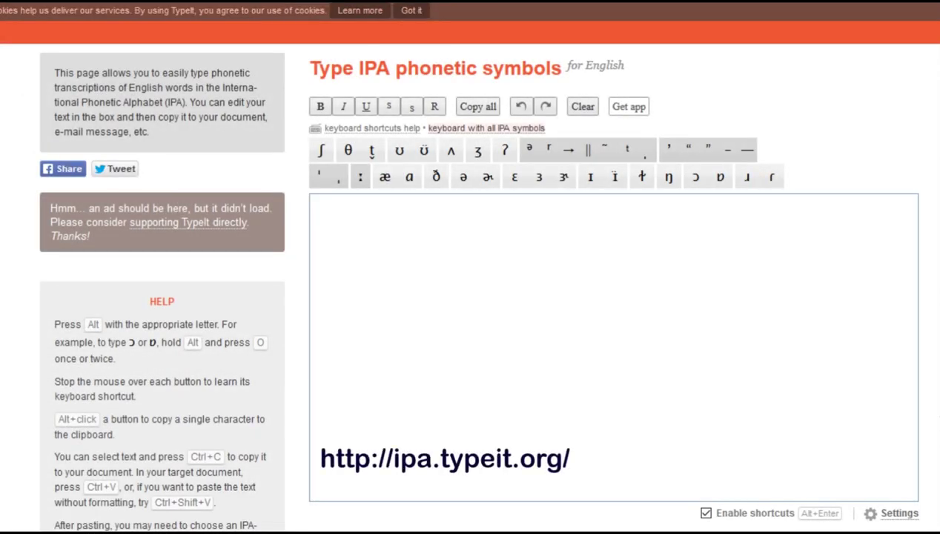
# Insert the trial symbols ʃ ʒ θ ð æ ɑ ə, then clear the text box.
pyautogui.click(321, 147)
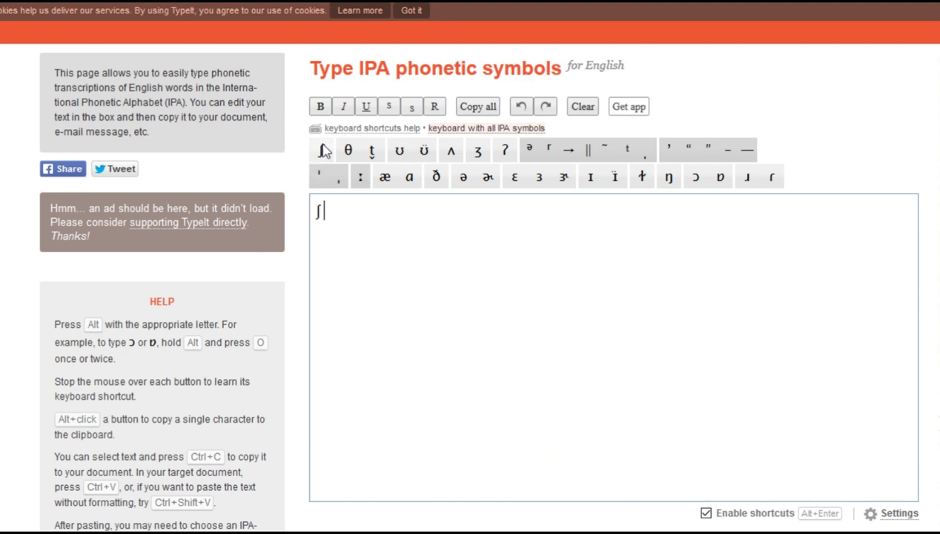
pyautogui.click(480, 152)
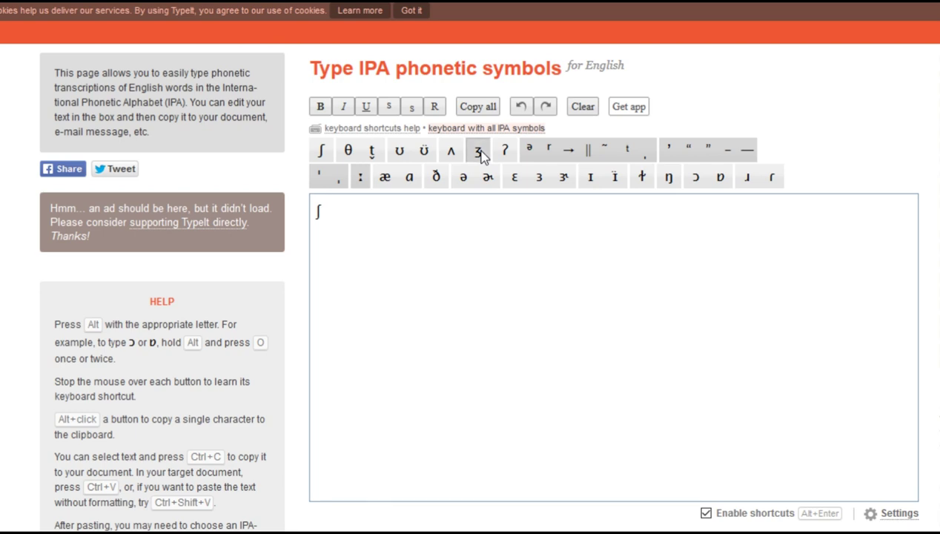
pyautogui.click(437, 179)
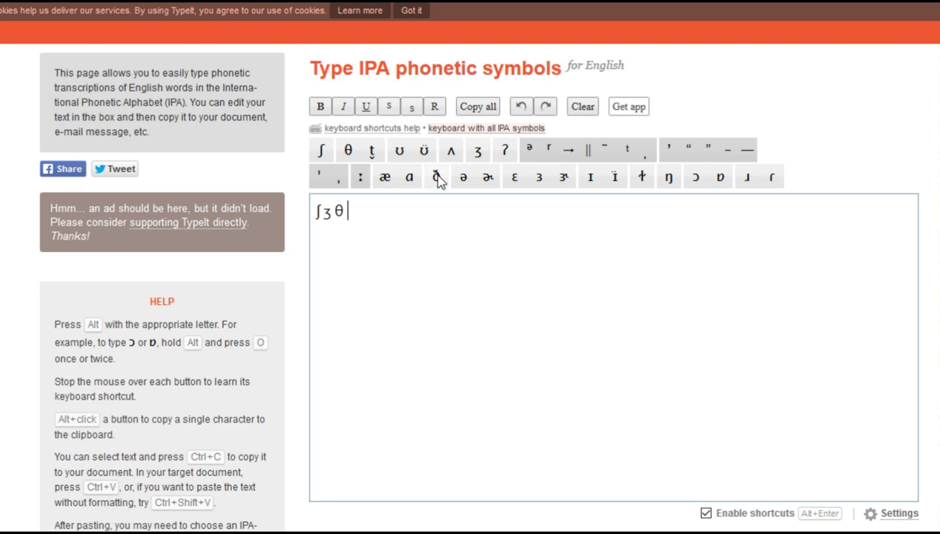
pyautogui.click(437, 180)
pyautogui.click(393, 184)
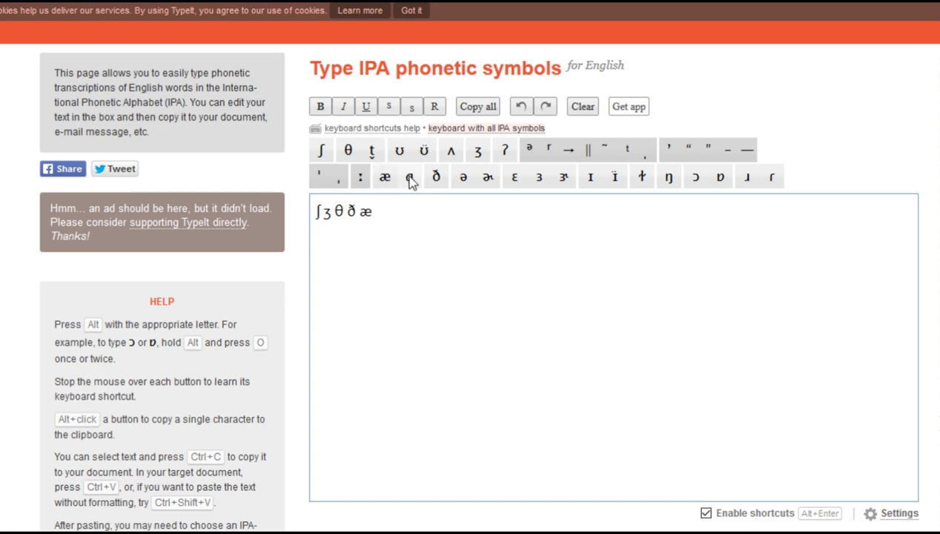
pyautogui.click(408, 178)
pyautogui.click(463, 178)
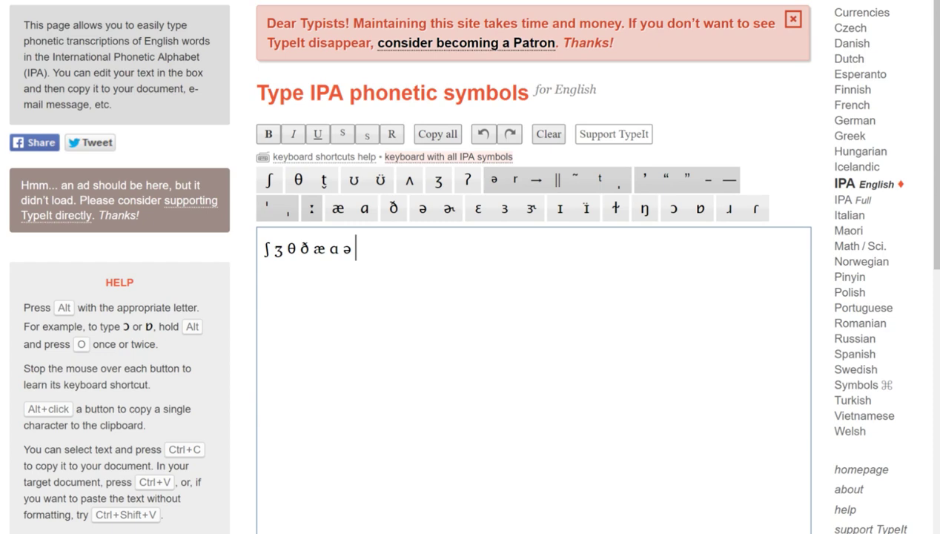
pyautogui.hotkey('ctrl', 'a')
pyautogui.press('BackSpace')
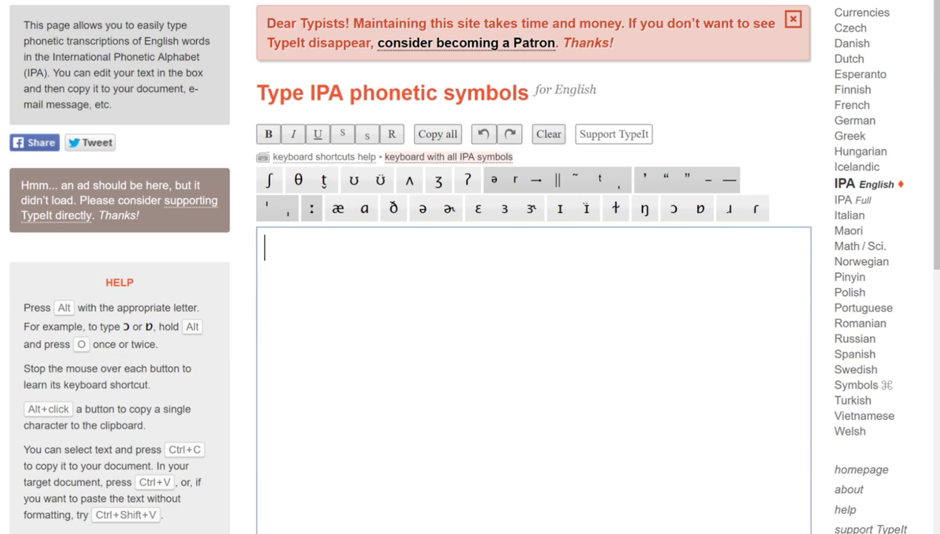
# Enter æ ð θ ʃ ʒ ʌ in the text box with Alt+letter shortcuts.
pyautogui.hotkey('alt', 'a')
pyautogui.hotkey('alt', 'd')
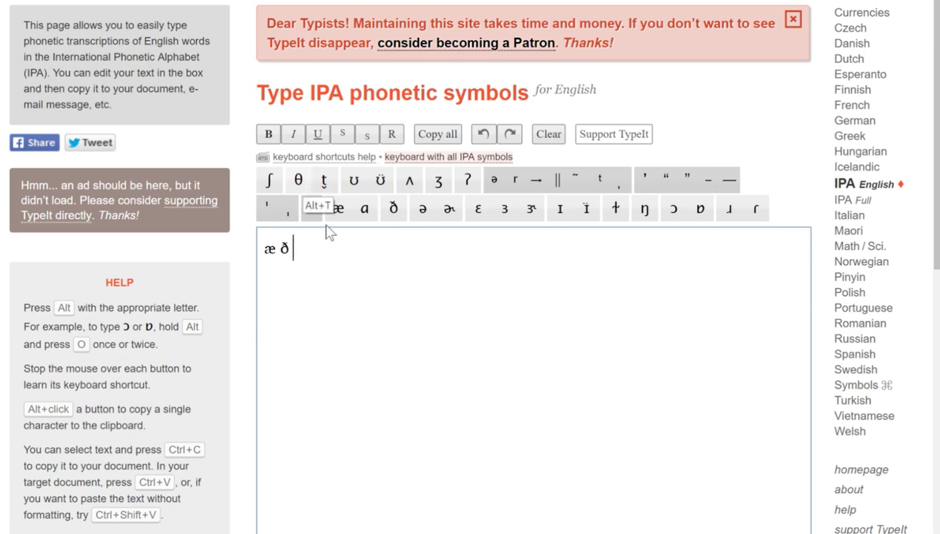
pyautogui.hotkey('alt', 't')
pyautogui.hotkey('alt', 's')
pyautogui.hotkey('alt', 'z')
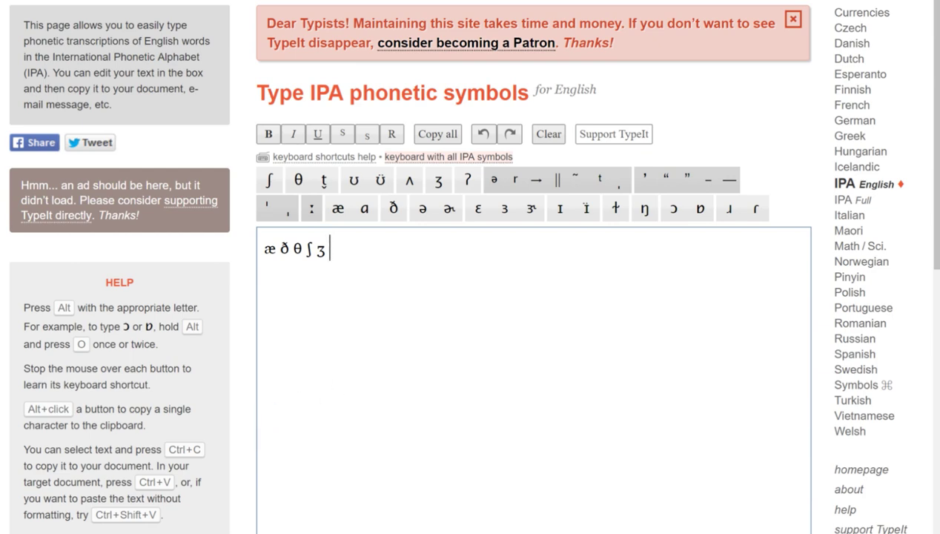
pyautogui.hotkey('alt', 'v')
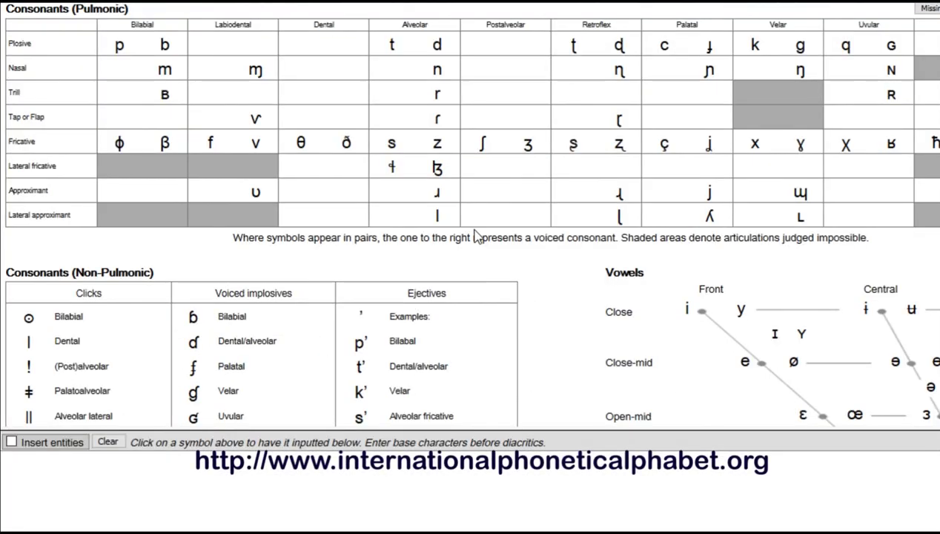
# Try the chart symbols ʃ, ʃ, ʝ, j, i, j in the input box, then clear it.
pyautogui.click(481, 148)
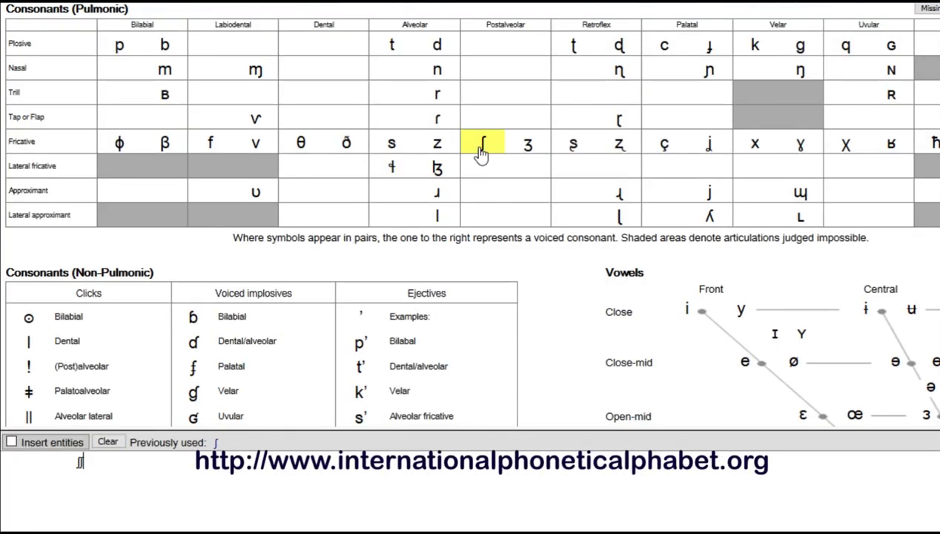
pyautogui.click(216, 445)
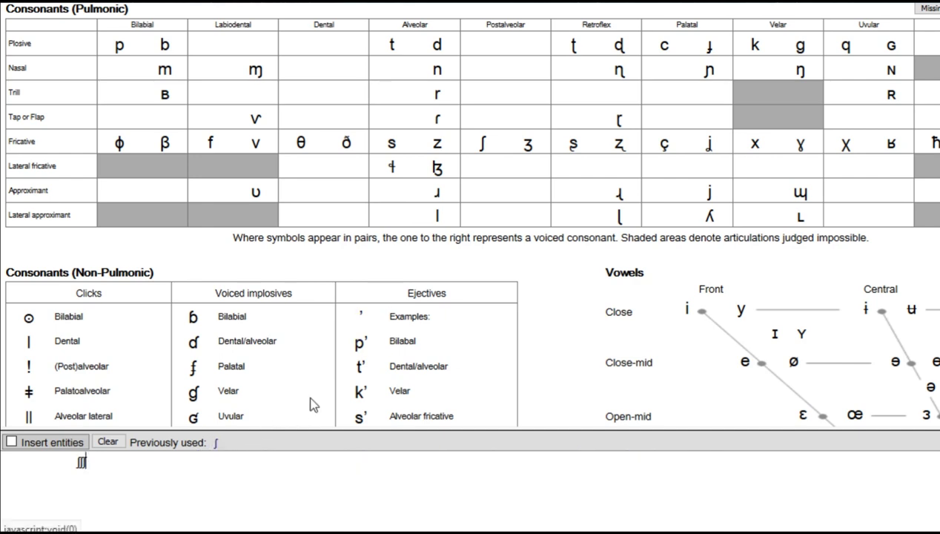
pyautogui.click(708, 152)
pyautogui.click(706, 192)
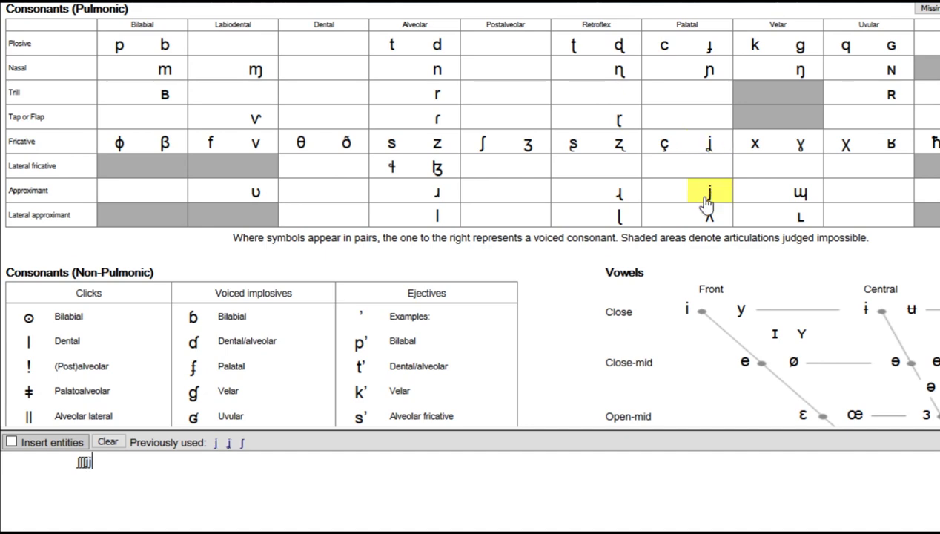
pyautogui.click(687, 311)
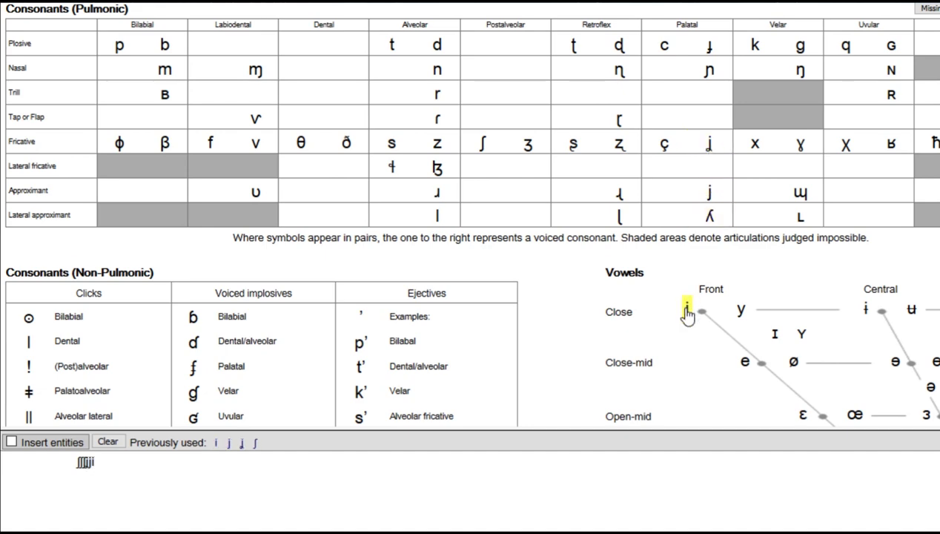
pyautogui.click(228, 443)
pyautogui.hotkey('ctrl', 'a')
pyautogui.press('BackSpace')
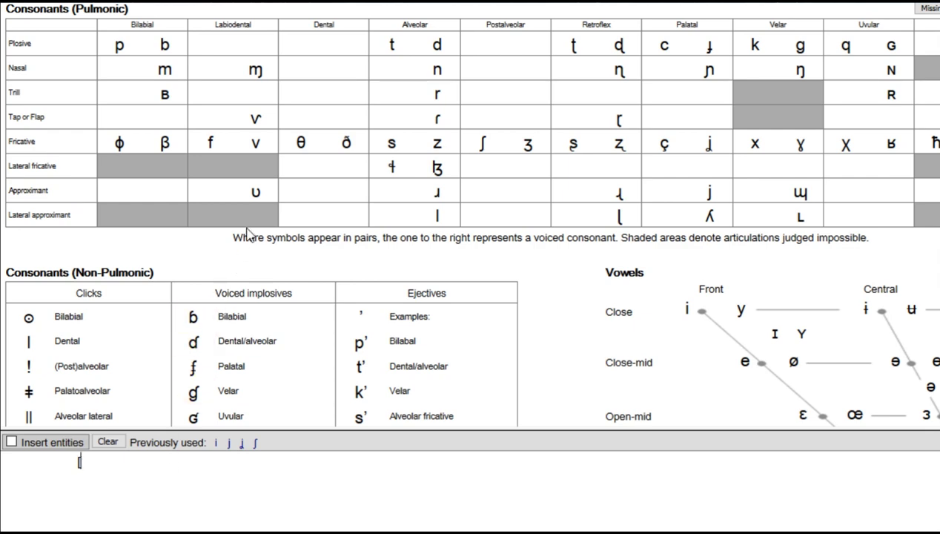
# Build [θɪn] by adding θ, ɪ, n and the closing bracket.
pyautogui.click(294, 141)
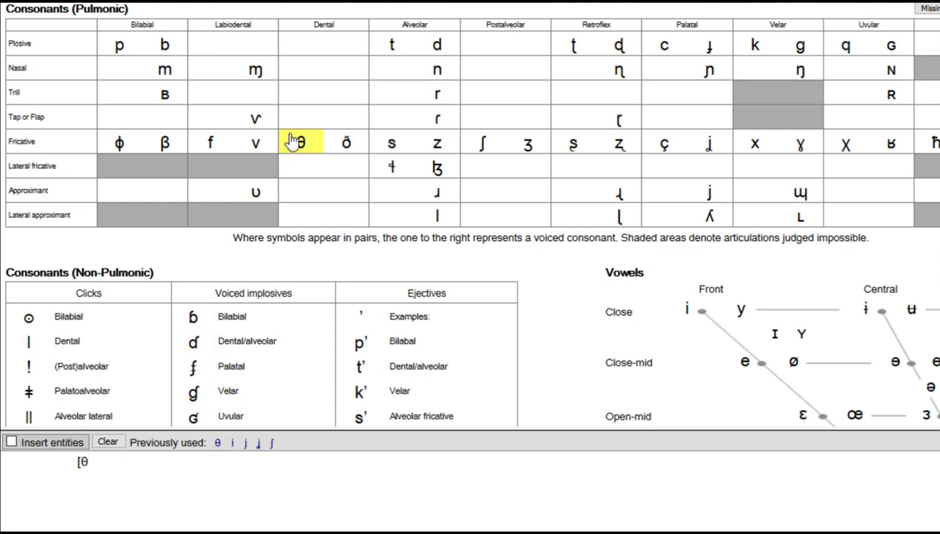
pyautogui.click(775, 338)
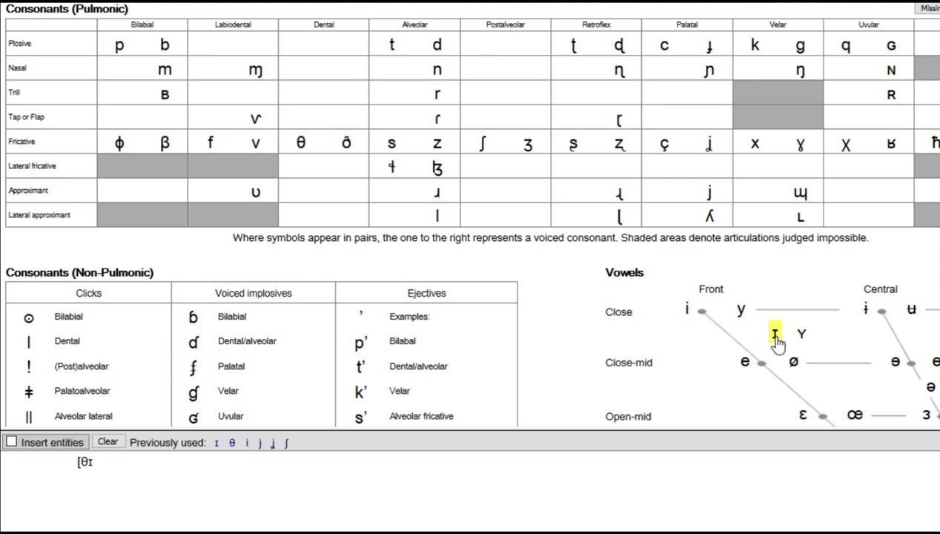
pyautogui.click(438, 78)
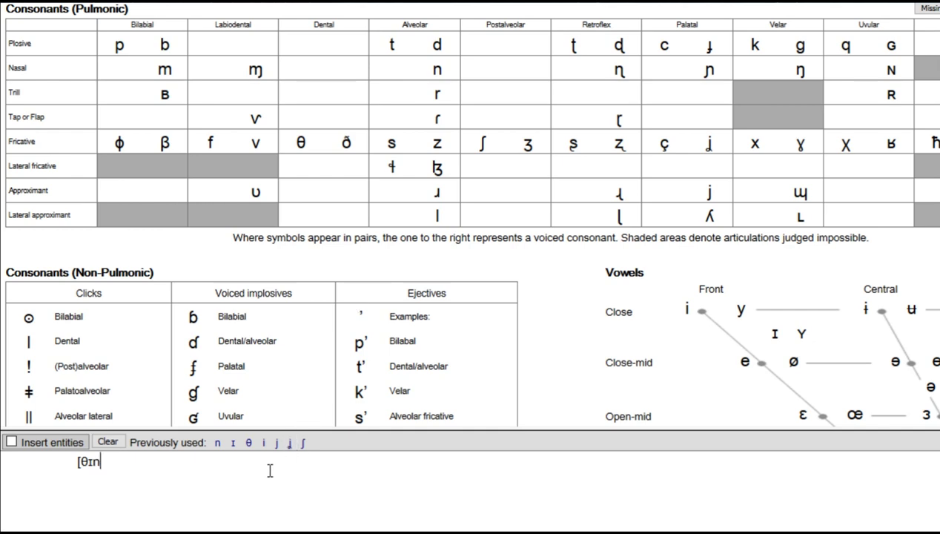
pyautogui.write(']')
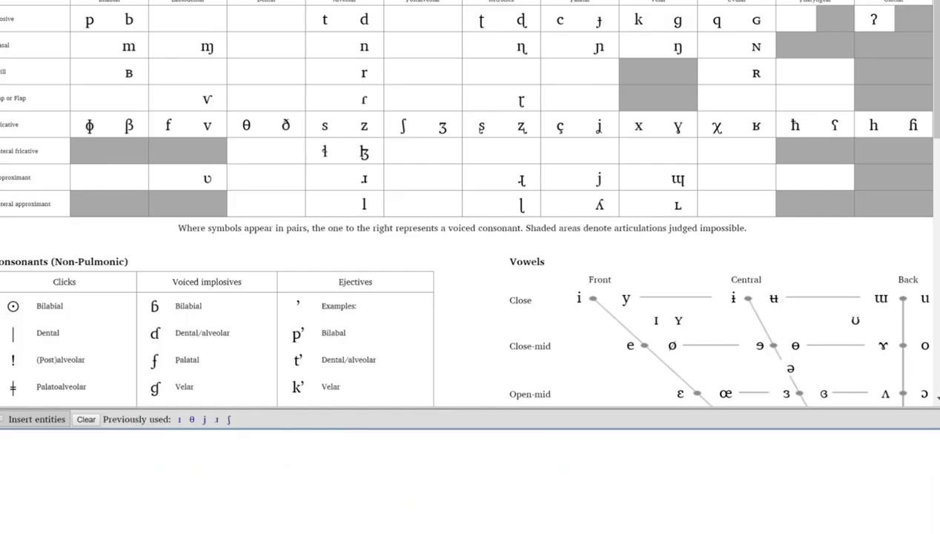
# Start the transcription with ʃ, then look up 'ship' in Longman and play its /ʃɪp/ pronunciation.
pyautogui.click(228, 419)
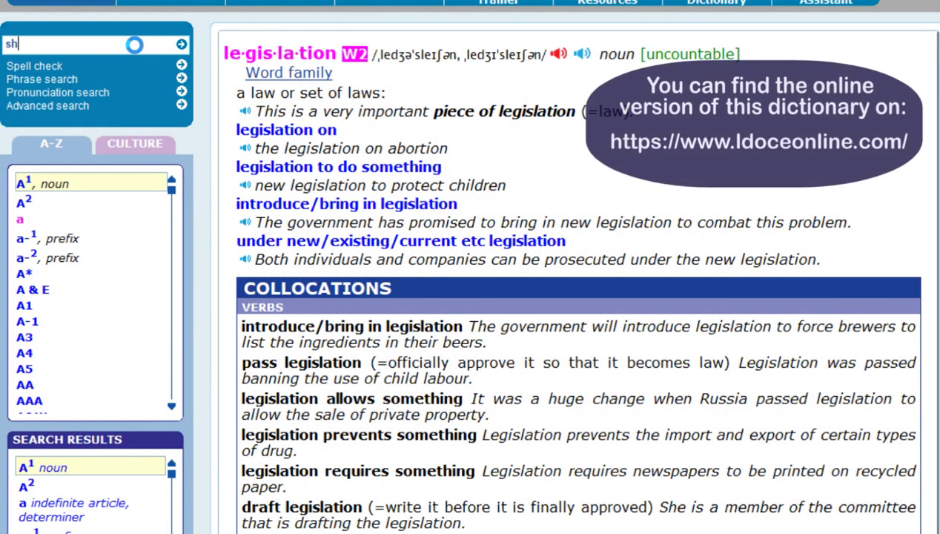
pyautogui.write('shi')
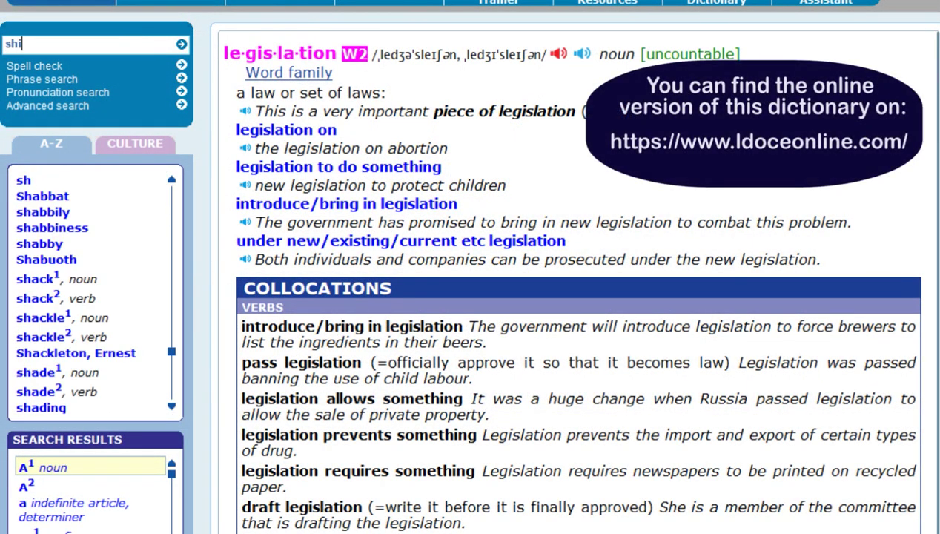
pyautogui.write('p')
pyautogui.press('Return')
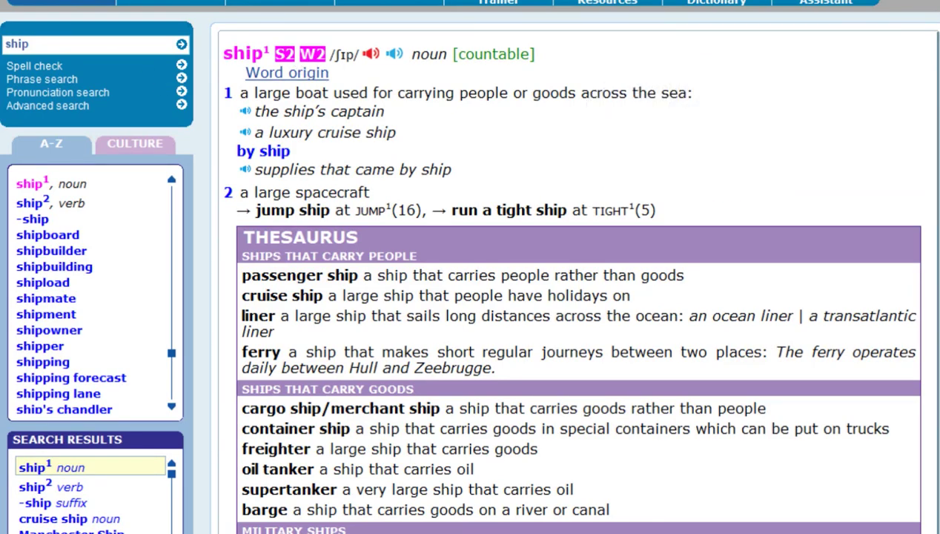
pyautogui.click(395, 57)
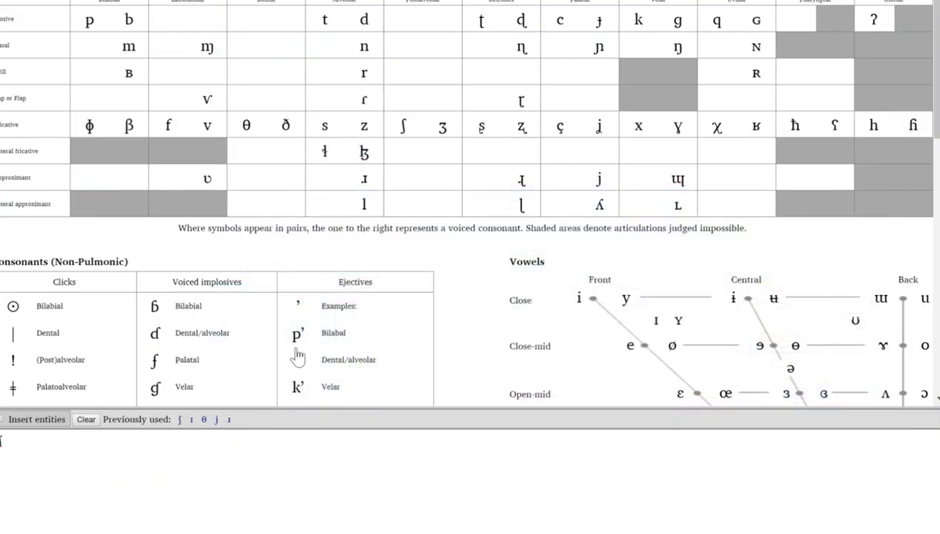
# Add ɪ and p after ʃ and wrap the text in brackets to give [ʃɪp].
pyautogui.click(656, 323)
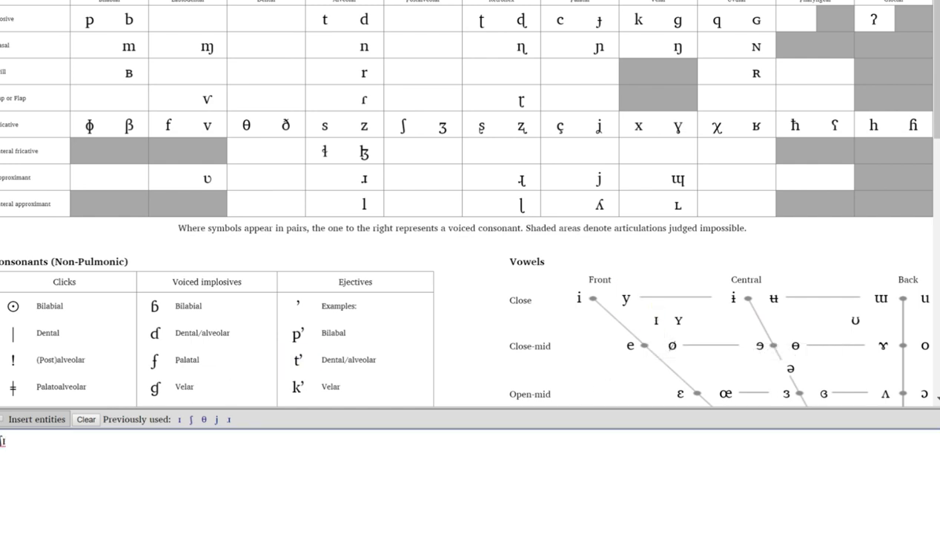
pyautogui.write('p')
pyautogui.press('Home')
pyautogui.write('[')
pyautogui.press('End')
pyautogui.write(']')
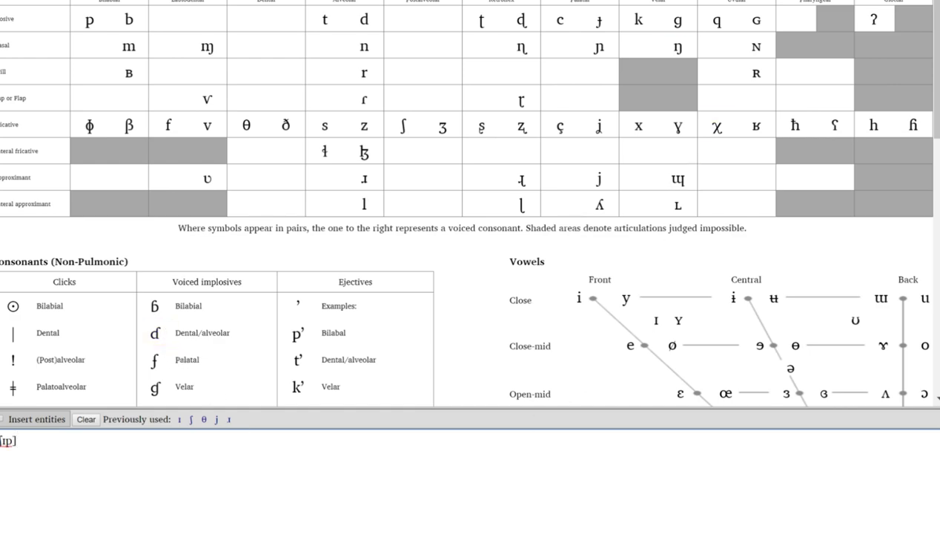